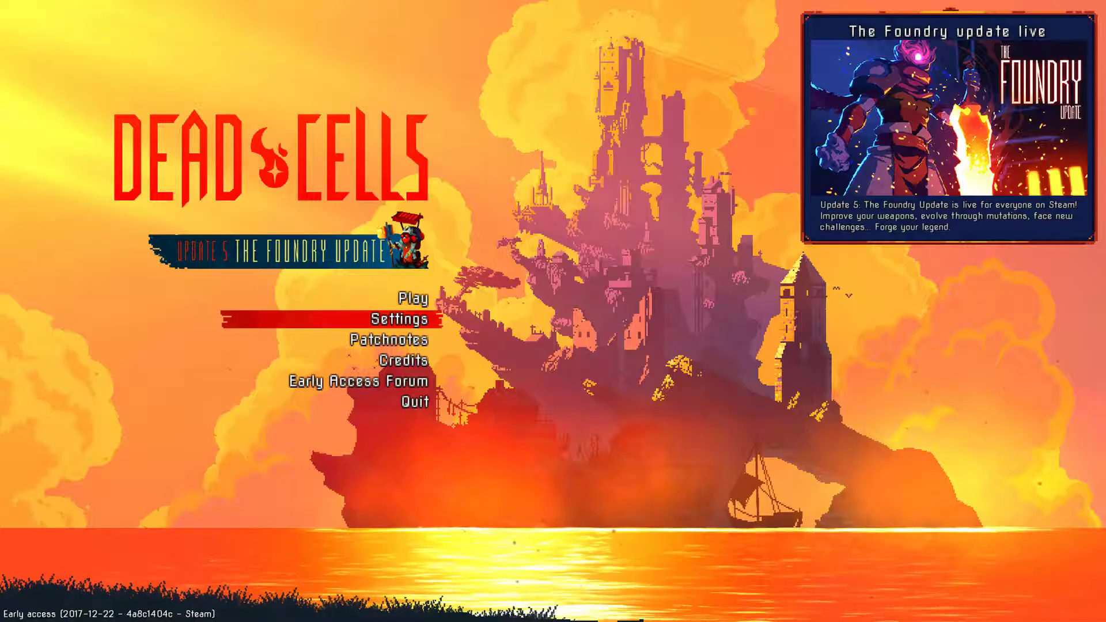
# Browse the main menu into Settings and the Video category, then back out to the main menu
pyautogui.press('Up')
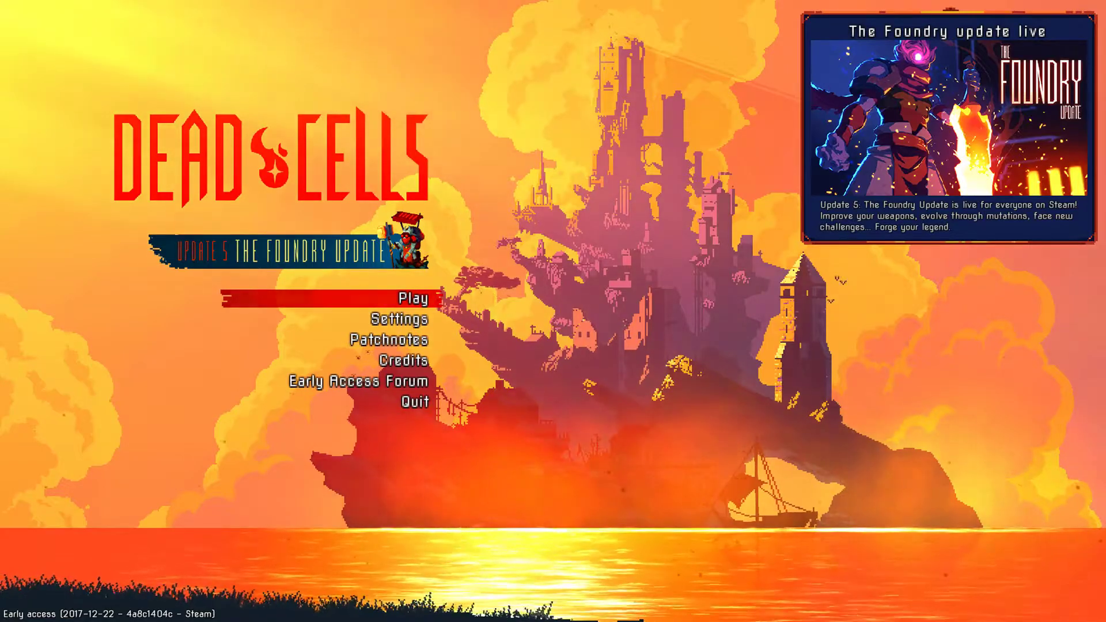
pyautogui.press('Down')
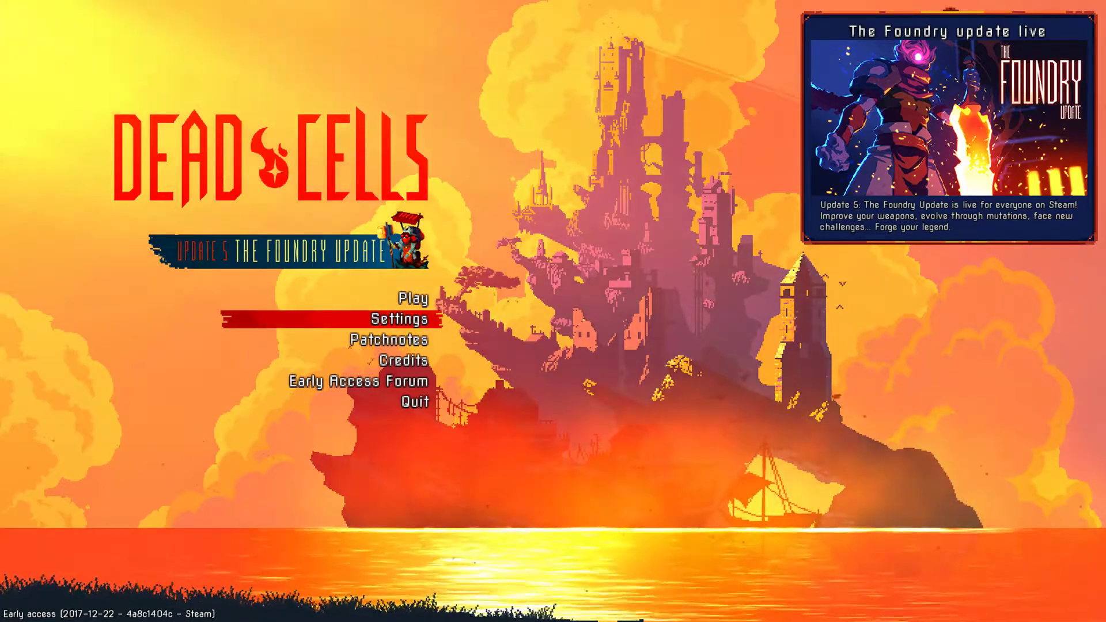
pyautogui.press('Return')
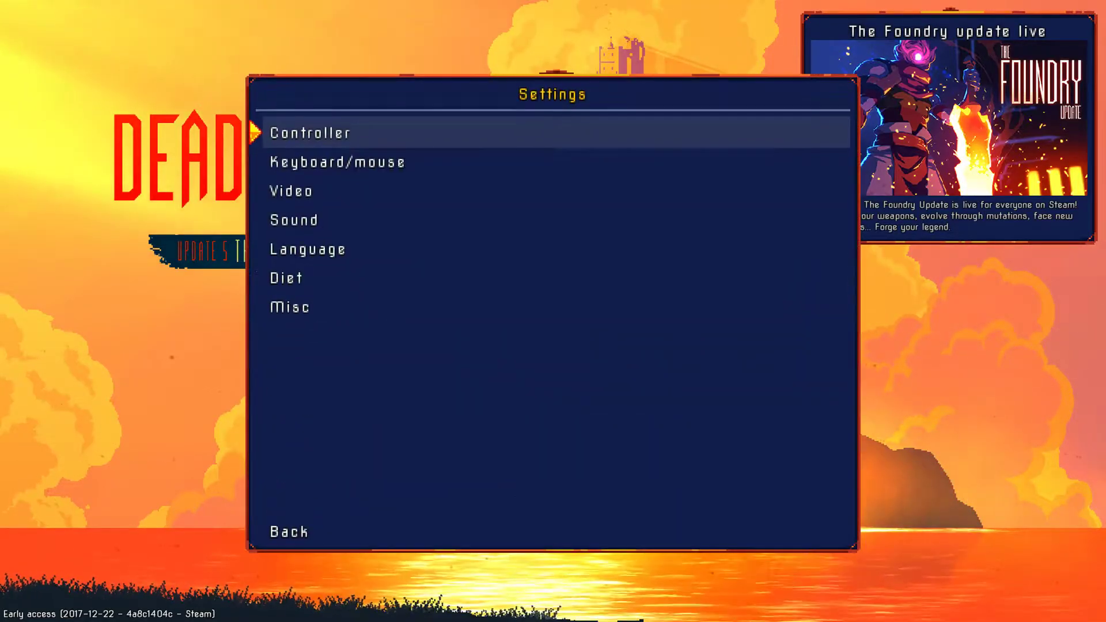
pyautogui.press('Down')
pyautogui.press('Down')
pyautogui.press('Return')
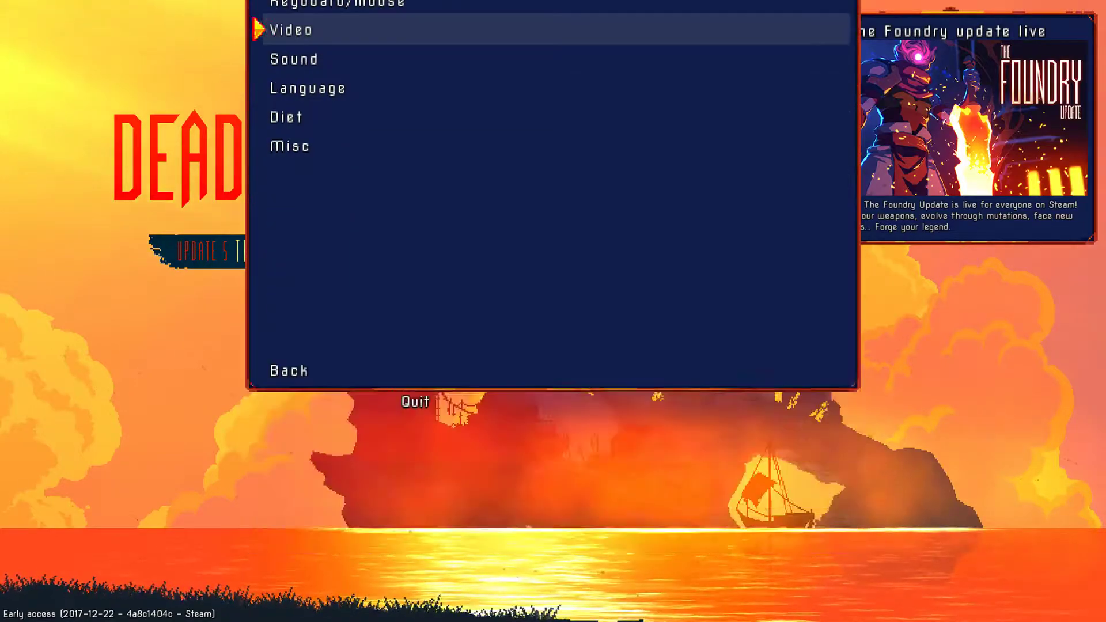
pyautogui.press('Escape')
pyautogui.press('Down')
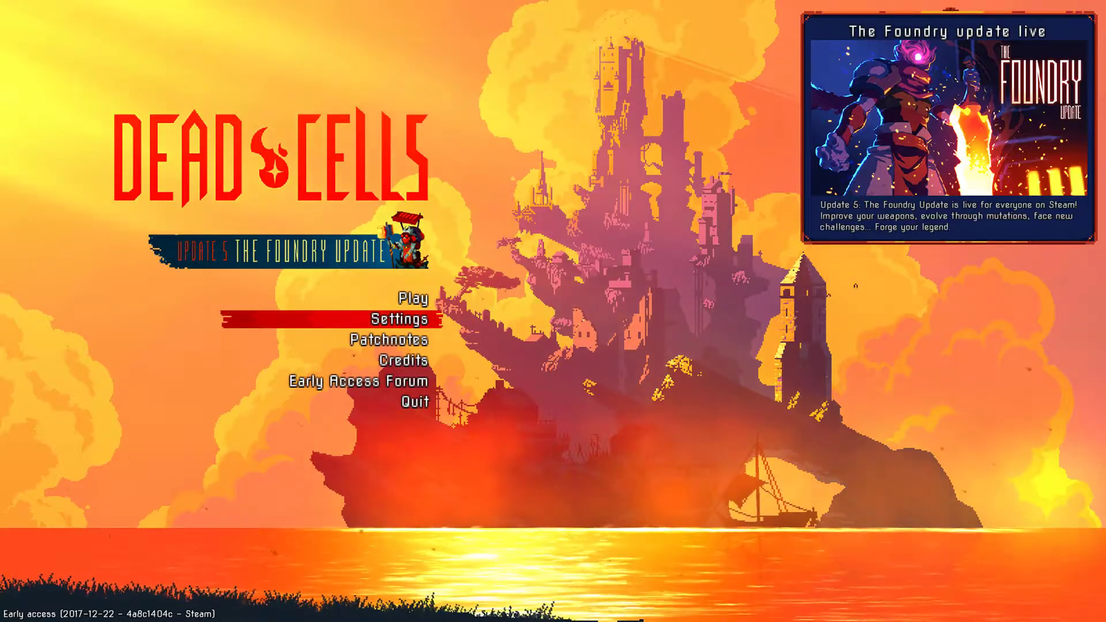
# Open Settings > Sound, raise the music volume one step, and close Sound
pyautogui.press('Down')
pyautogui.press('Down')
pyautogui.press('Up')
pyautogui.press('Up')
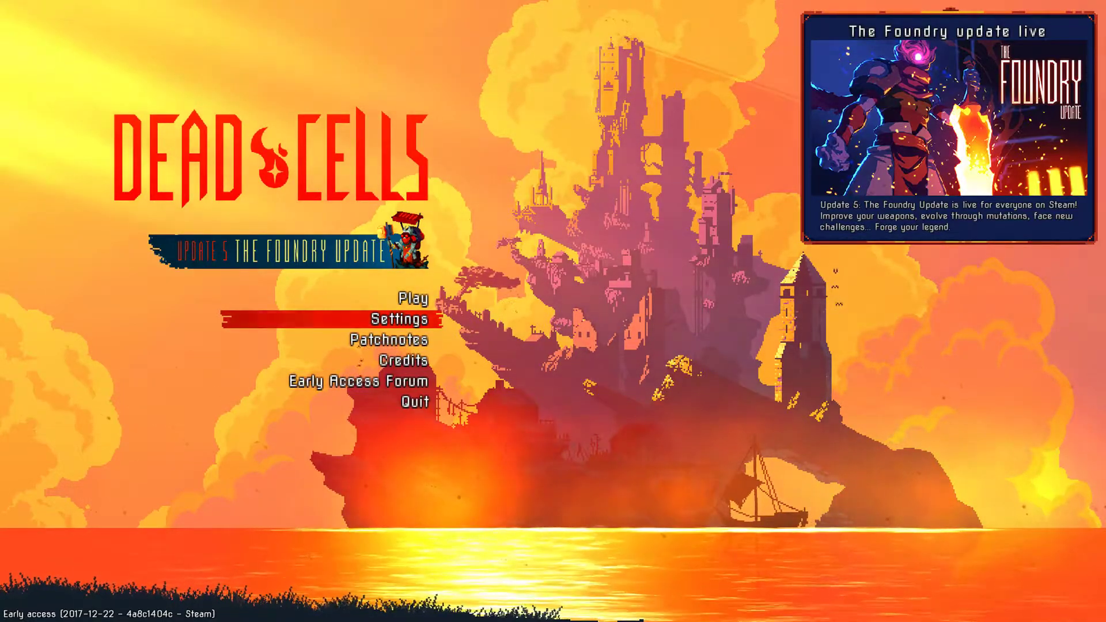
pyautogui.press('Return')
pyautogui.press('Down')
pyautogui.press('Down')
pyautogui.press('Down')
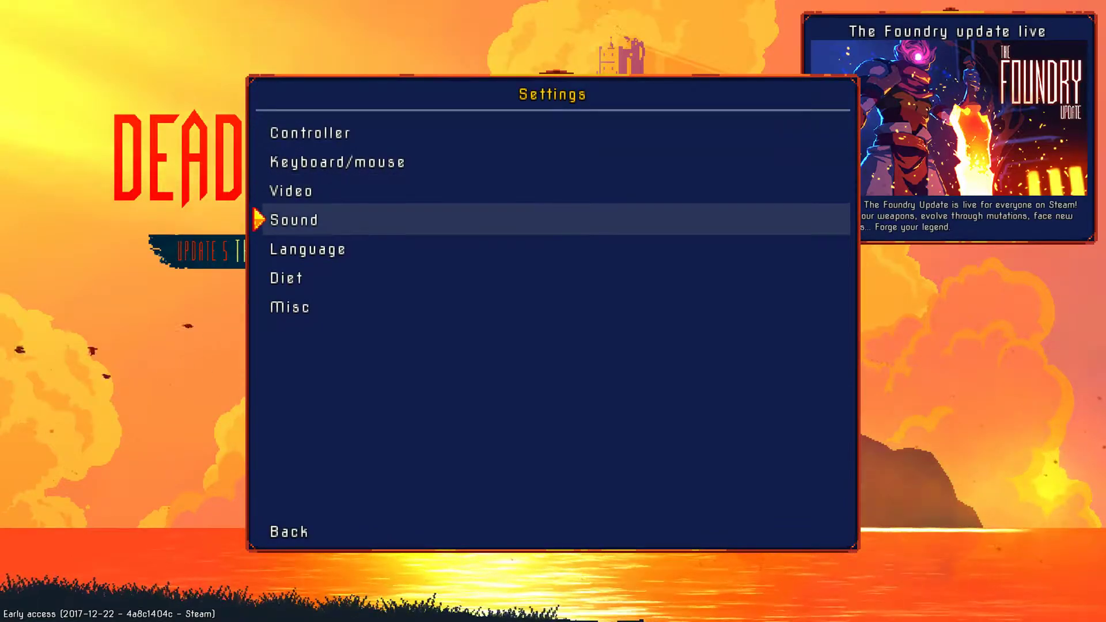
pyautogui.press('Return')
pyautogui.press('Down')
pyautogui.press('Down')
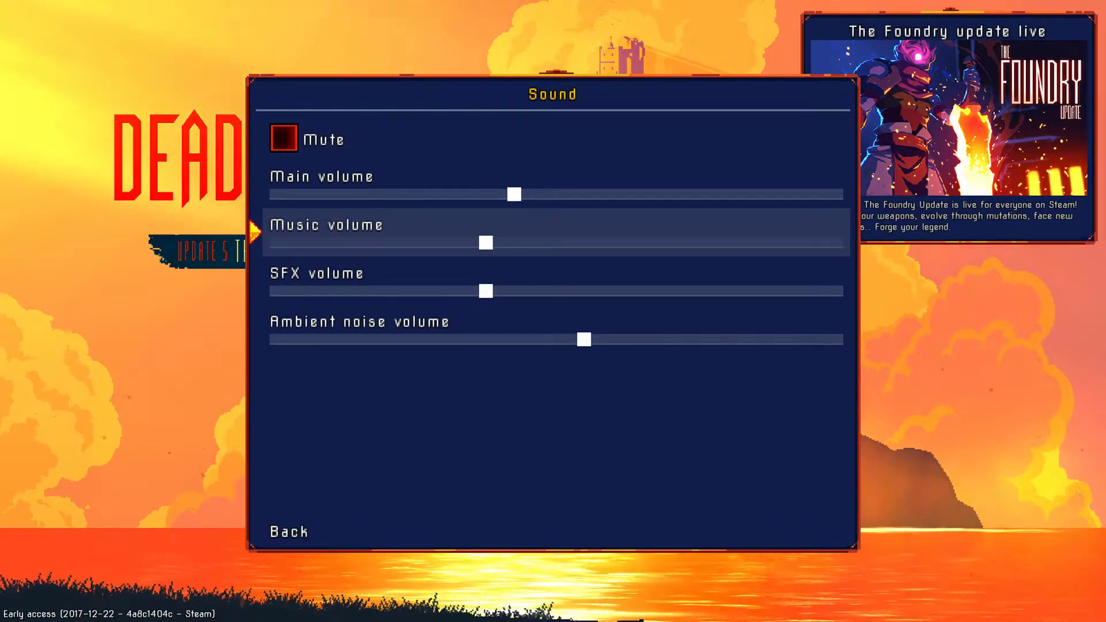
pyautogui.press('Right')
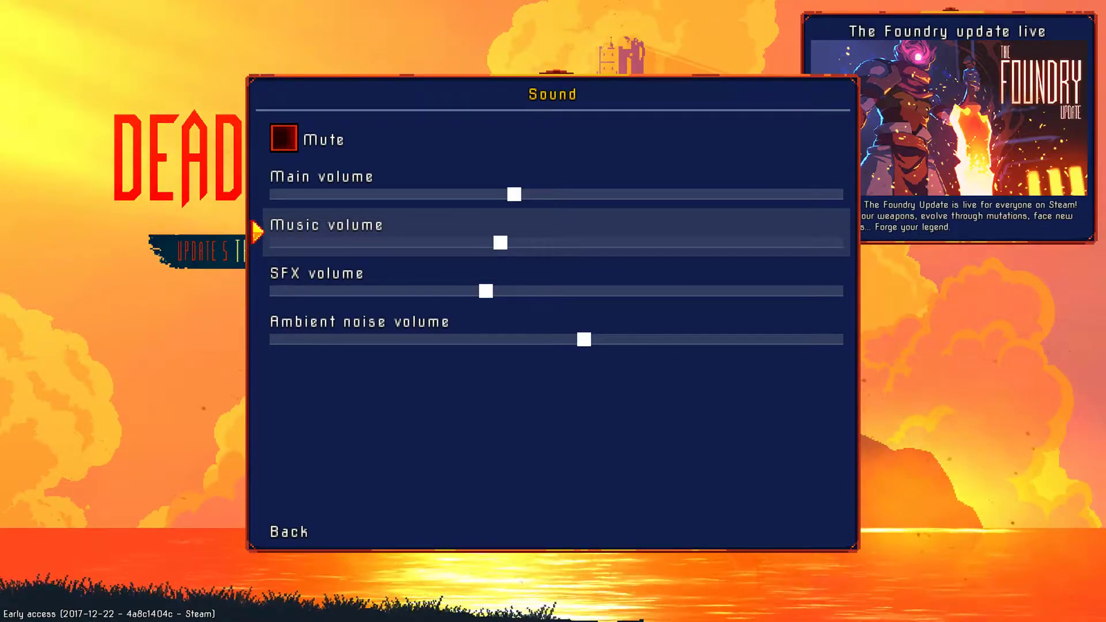
pyautogui.press('Escape')
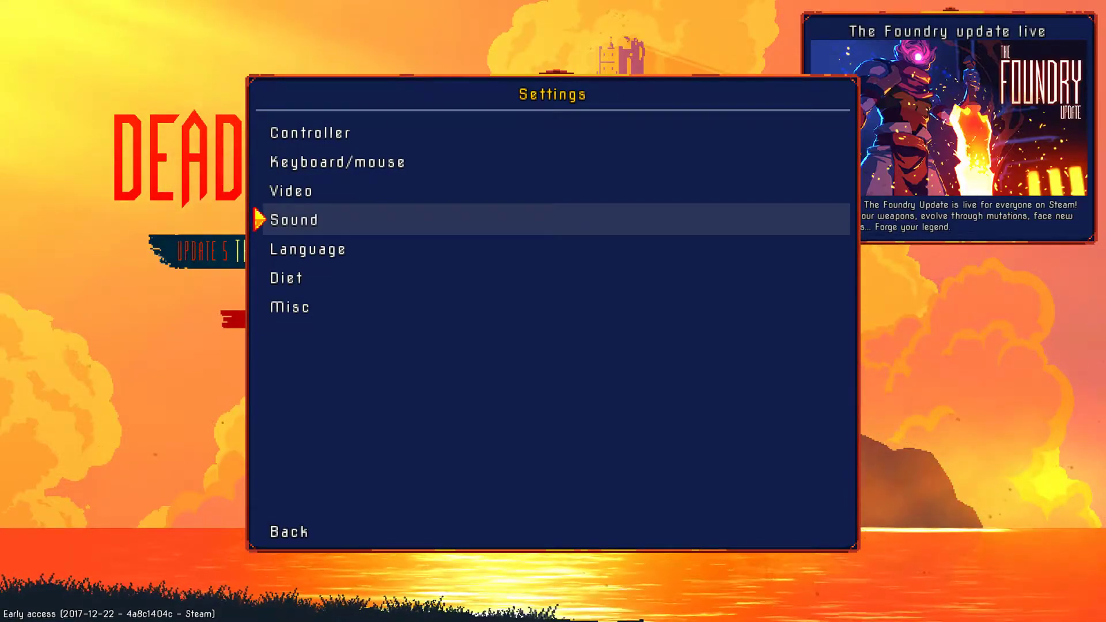
# Reopen Sound and nudge the music volume down one step, then up one step
pyautogui.press('Up')
pyautogui.press('Up')
pyautogui.press('Up')
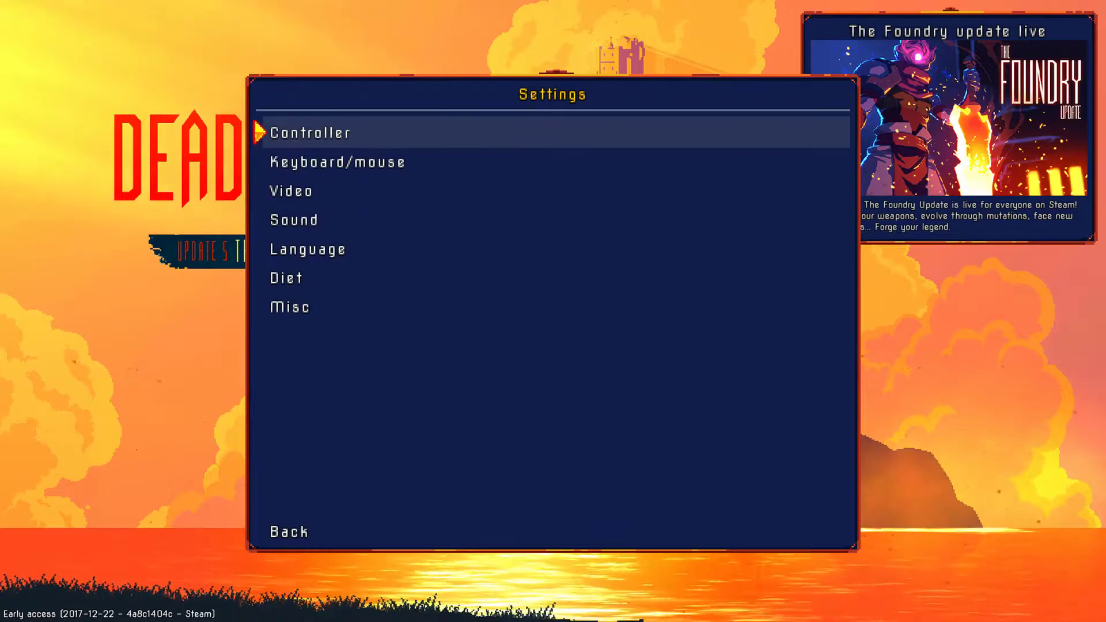
pyautogui.press('Down')
pyautogui.press('Down')
pyautogui.press('Down')
pyautogui.press('Return')
pyautogui.press('Down')
pyautogui.press('Down')
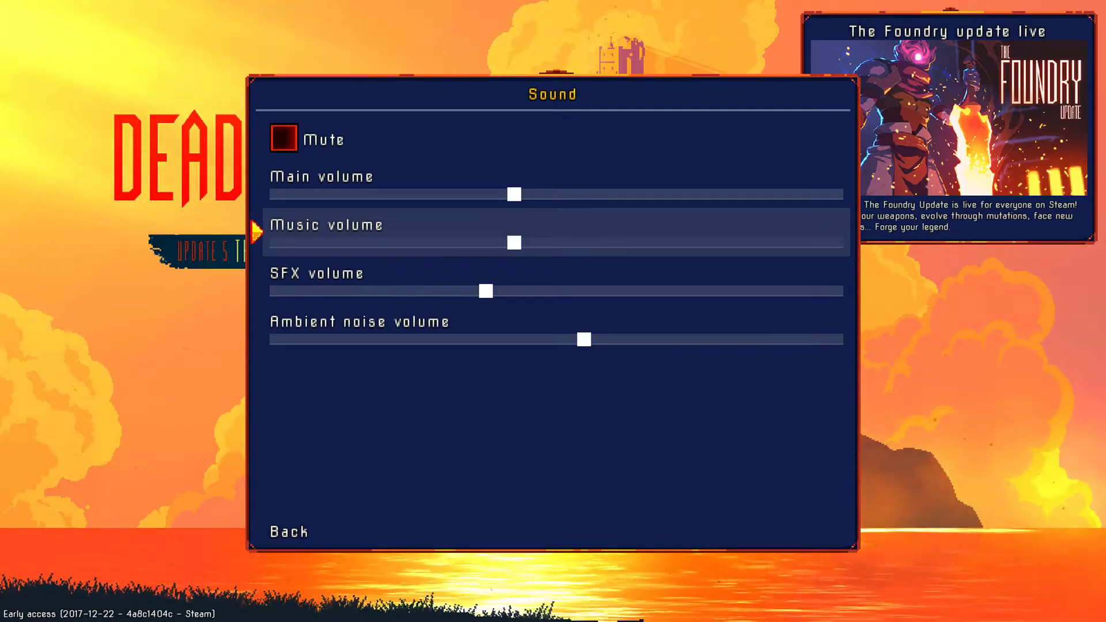
pyautogui.press('Left')
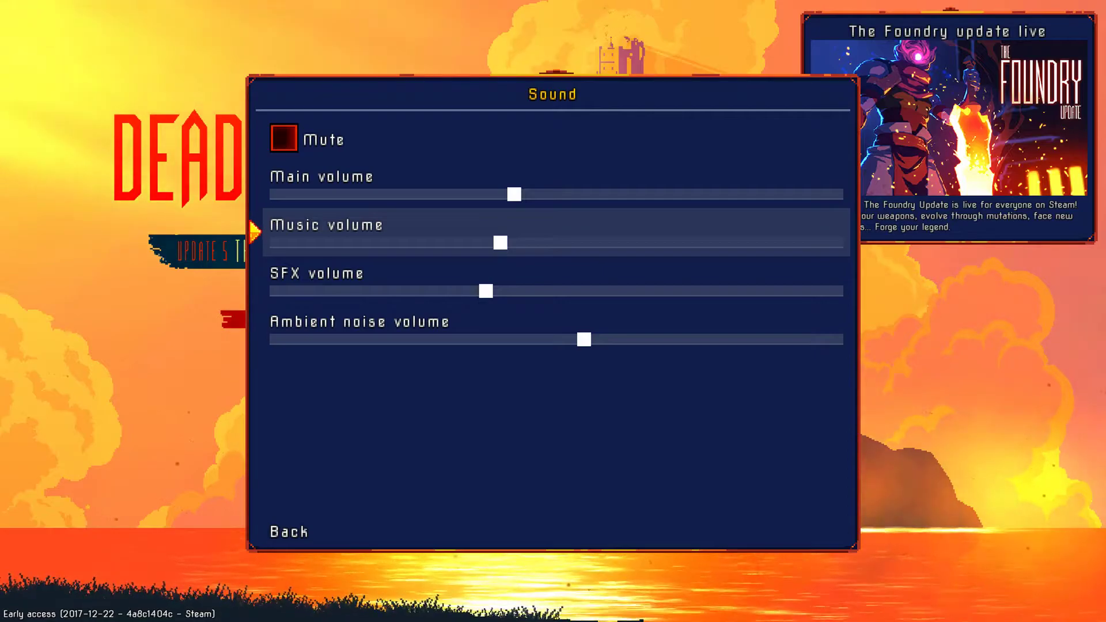
pyautogui.press('Right')
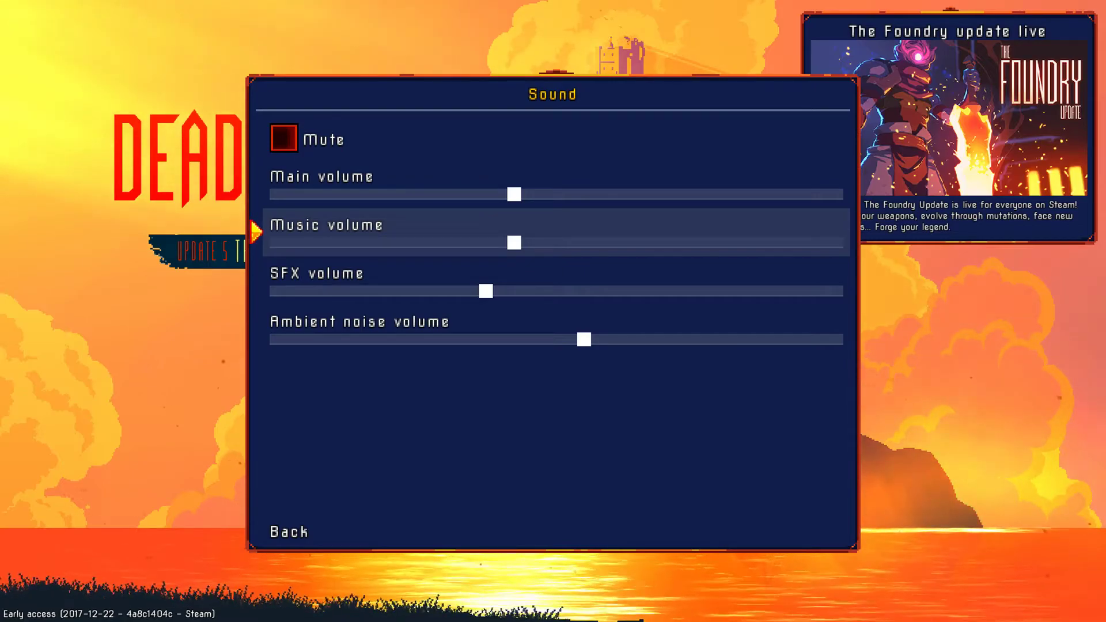
# Close the Sound settings and reopen them to check the music volume level
pyautogui.press('Escape')
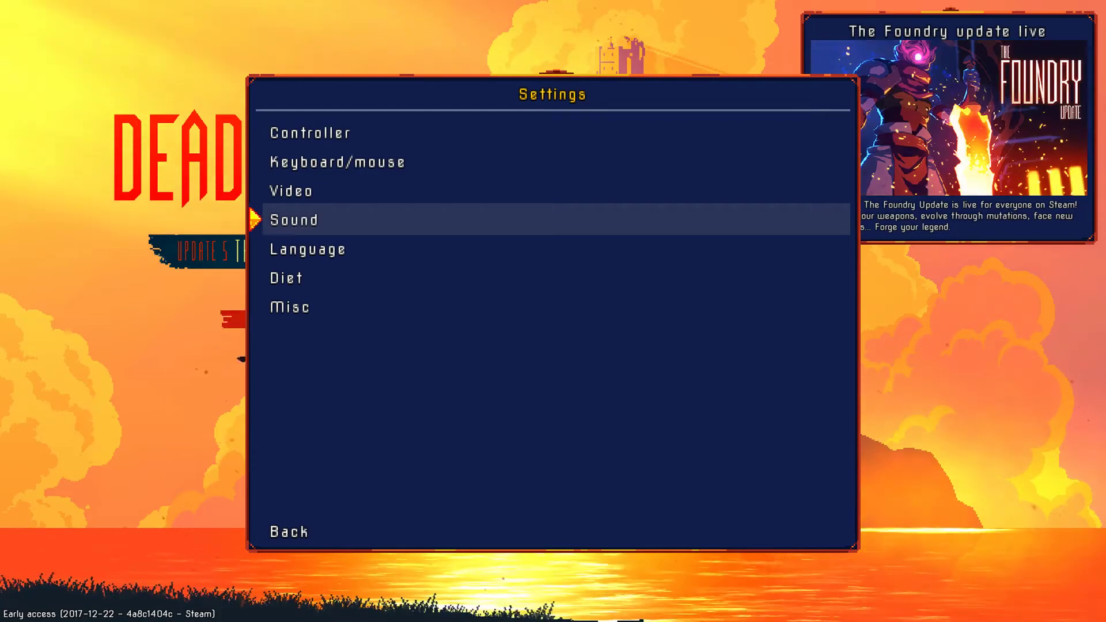
pyautogui.press('Return')
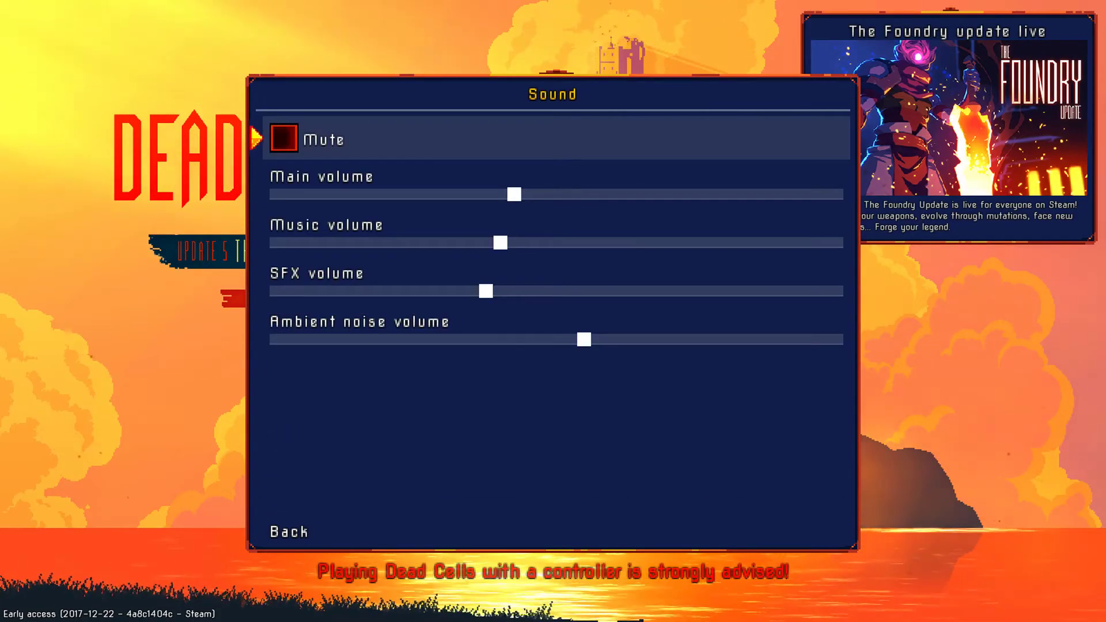